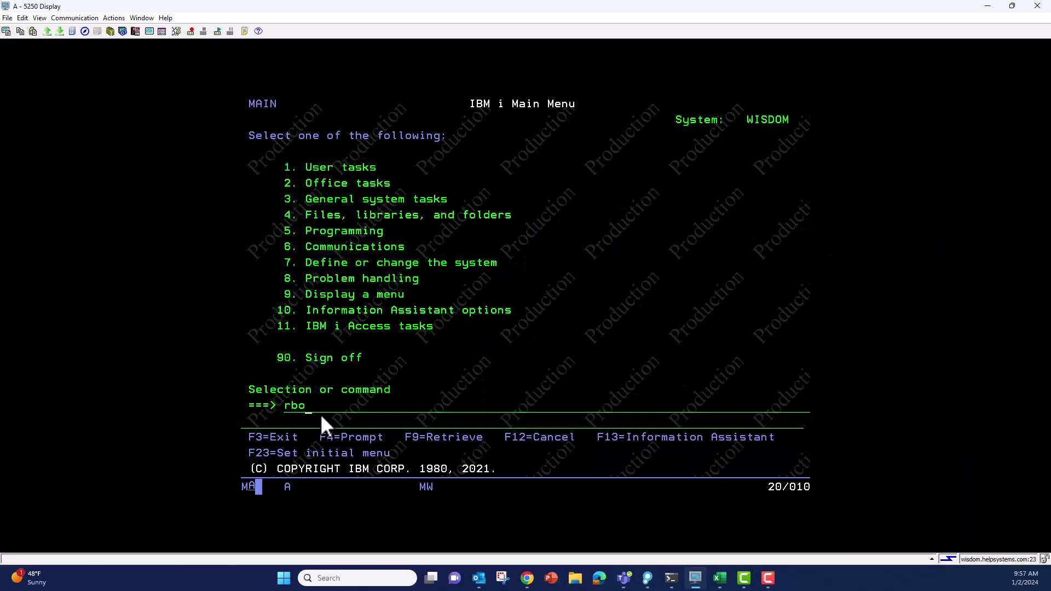
- Open the Robot product menu with the rbo command and go to Robot Replay's Work with Replay Objects list
key(Return)
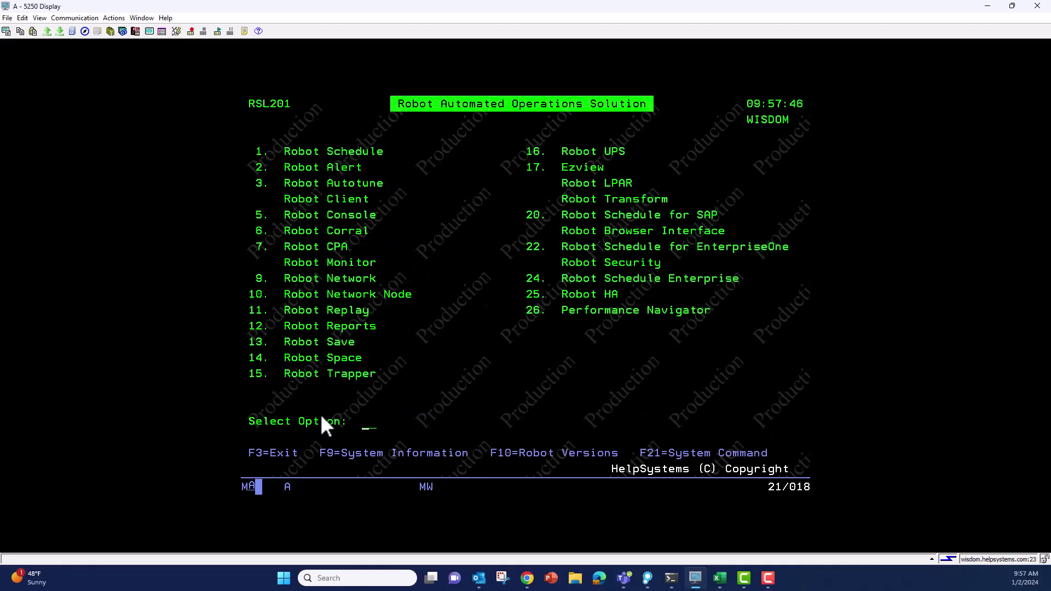
text(11)
key(Return)
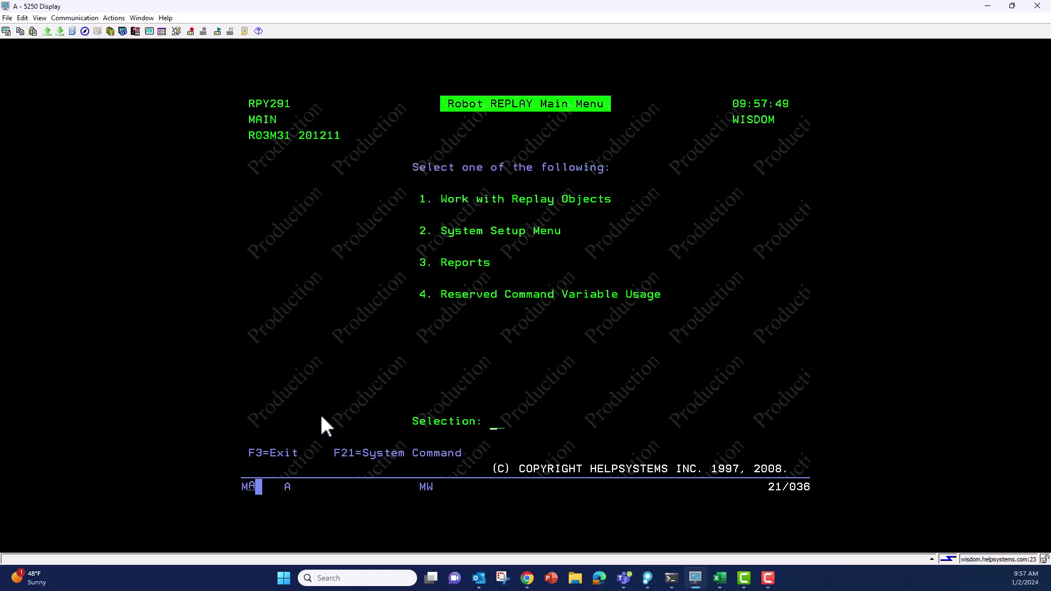
text(1)
key(Return)
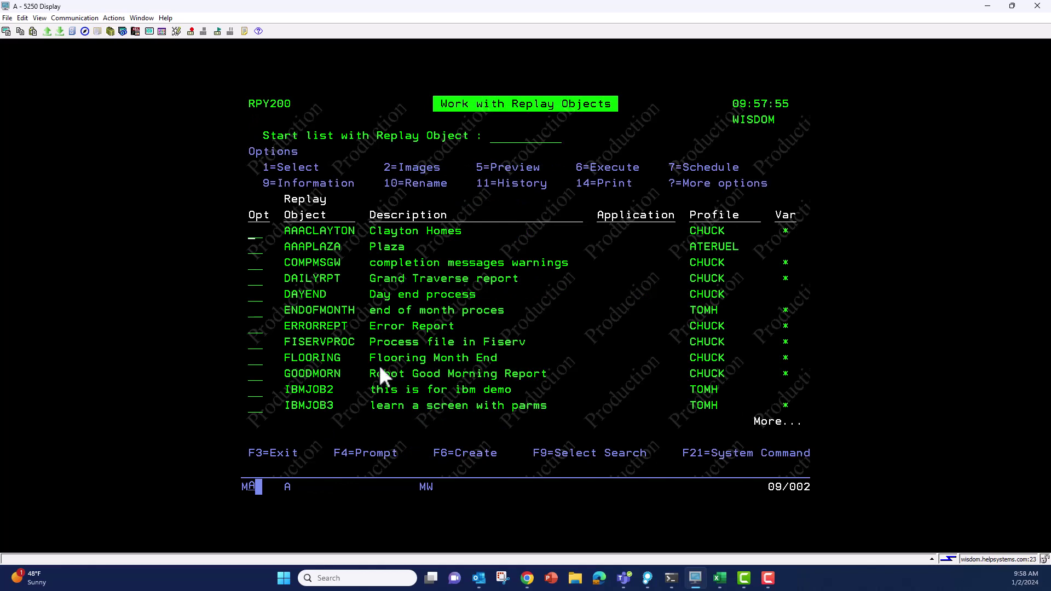
- Choose to schedule the ENDOFMONTH replay object and open its initial job setup
key(Down)
key(Down)
key(Down)
key(Down)
key(Down)
text(7)
key(Return)
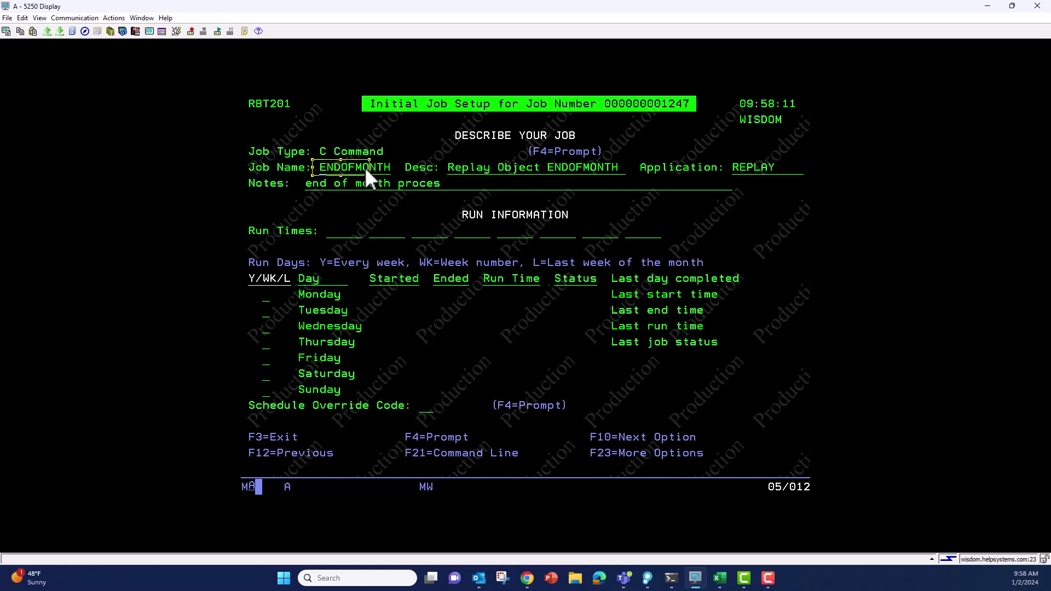
- Set the ENDOFMONTH job to run every Tuesday and advance to Control Options, keeping the advanced scheduling and output defaults
click(449, 187)
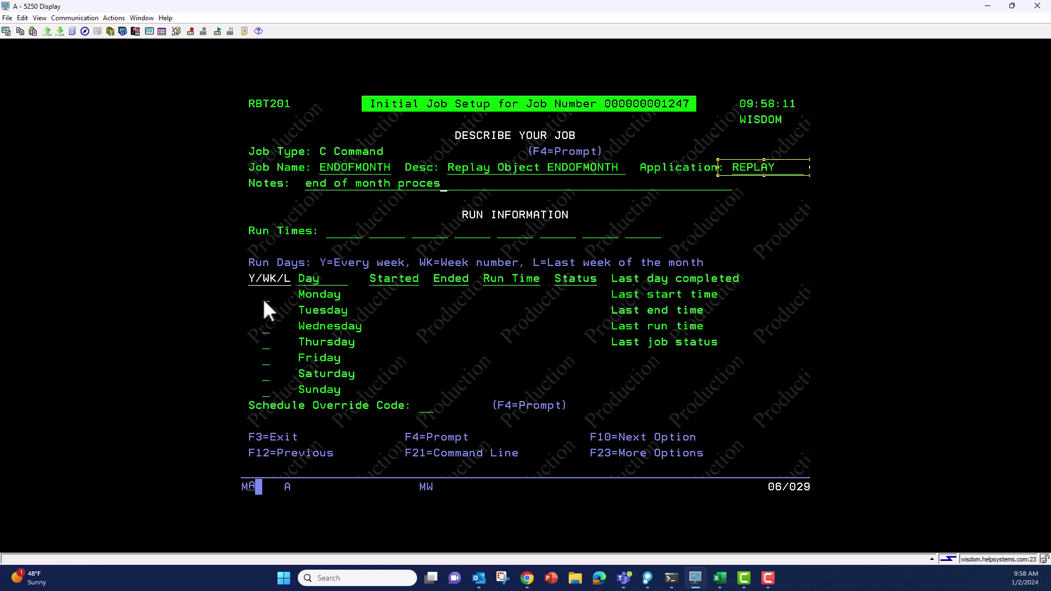
click(268, 316)
text(Y)
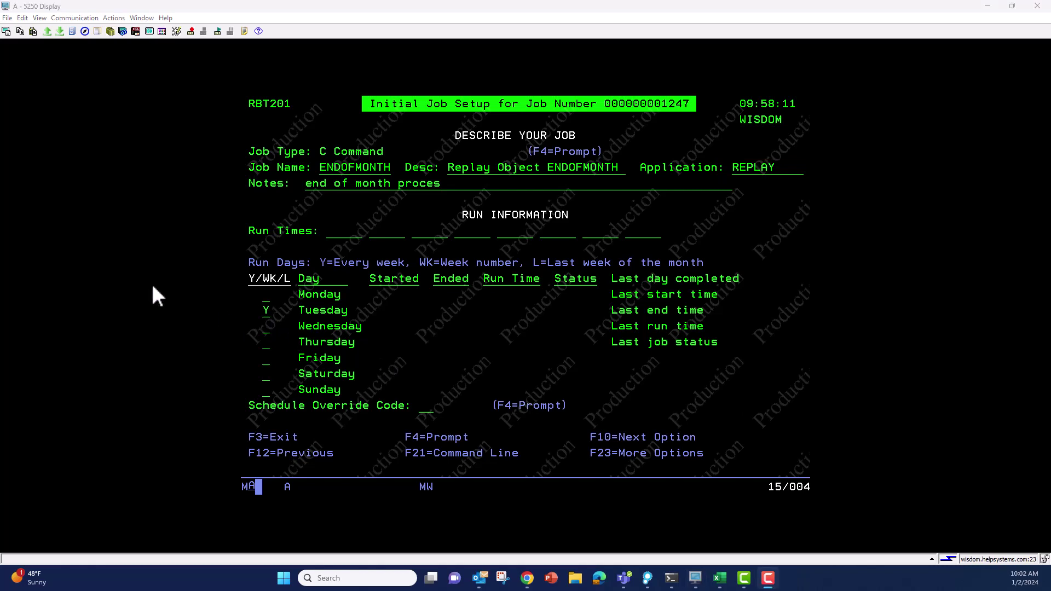
click(355, 339)
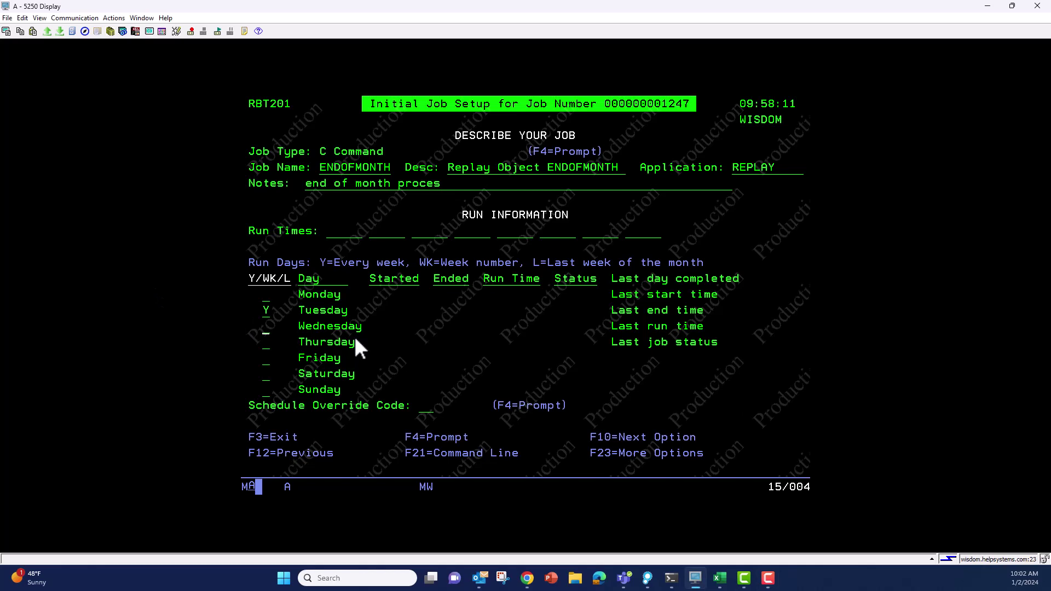
key(Return)
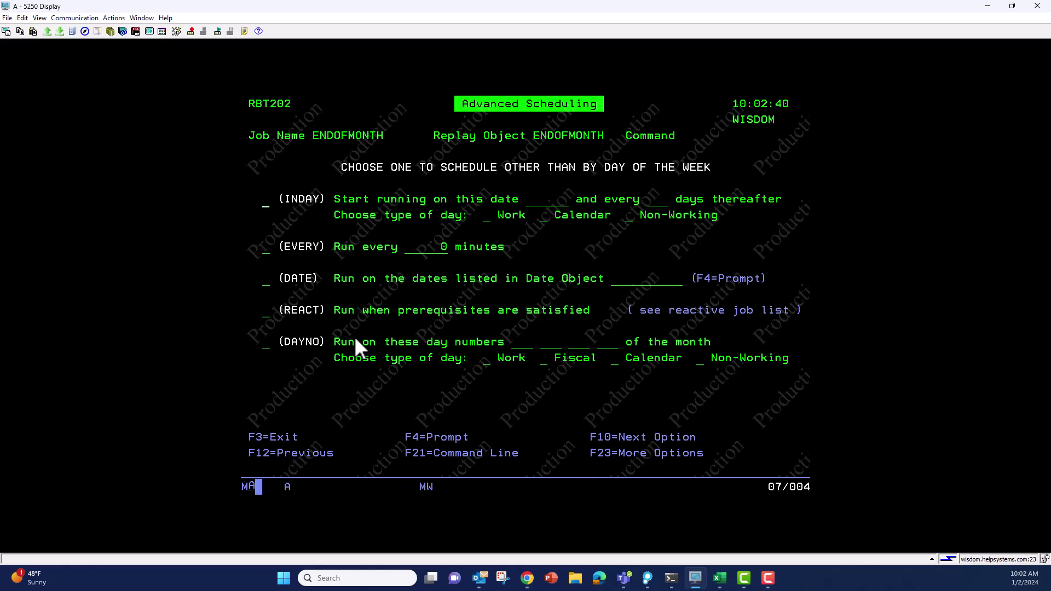
key(Return)
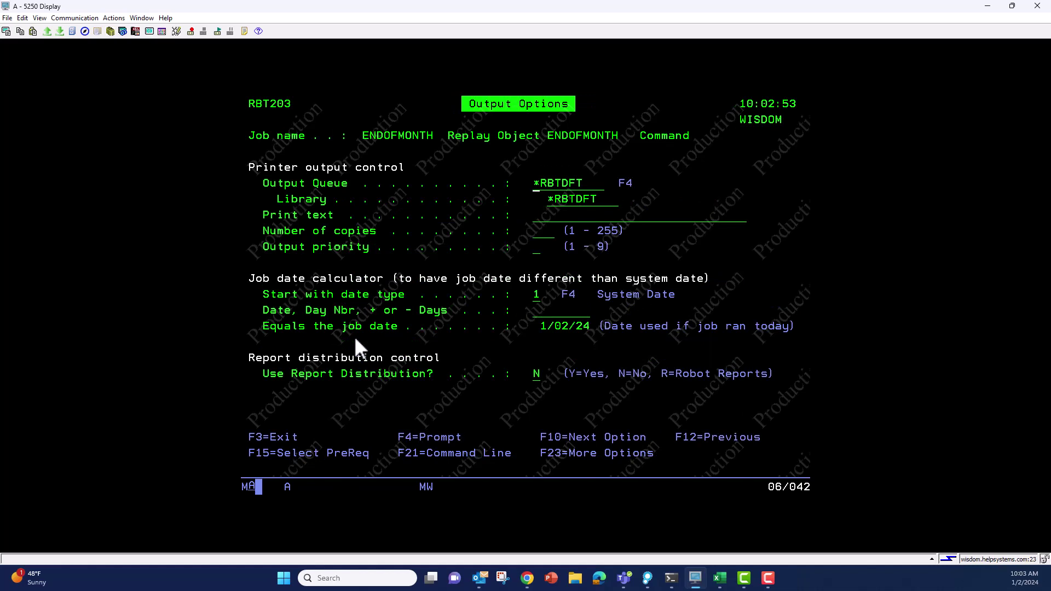
key(Return)
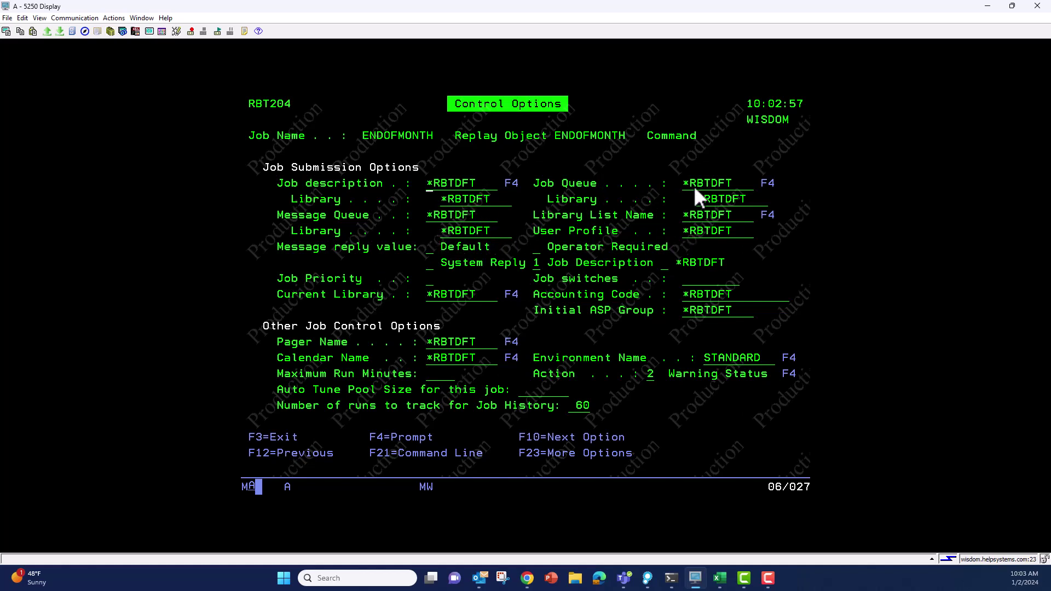
- Set the job queue to RBTSLEEPER in library RBTSYSLIB and save the control options
key(Tab)
text(RBTSLEEPER)
key(Tab)
text(RBTSYSLIB)
key(Return)
- Set the job's user profile to the profile listed for the ENDOFMONTH replay object and save the control options
key(Tab)
key(Tab)
key(Tab)
key(Tab)
text(TOMH)
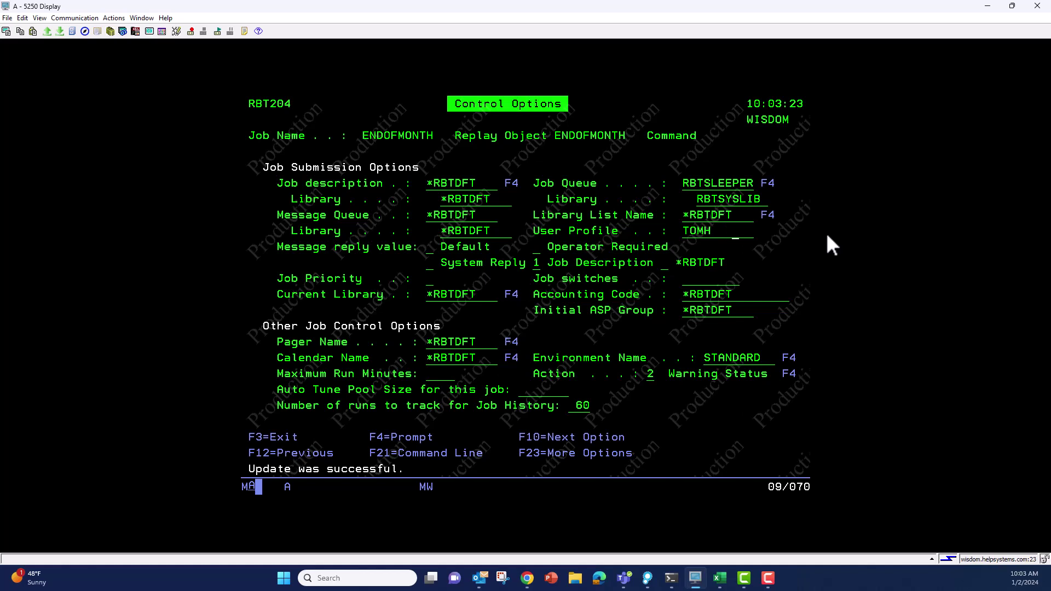
key(Return)
- Finish the job setup with the default exception scheduling and empty job monitor entries, returning to the replay objects list
drag(655, 177, 753, 201)
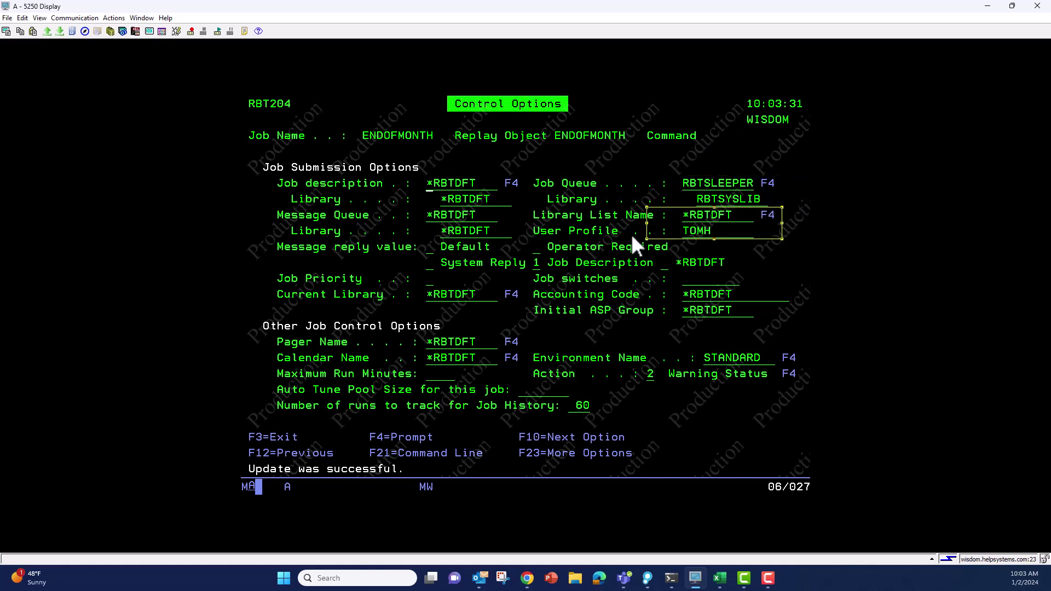
click(593, 234)
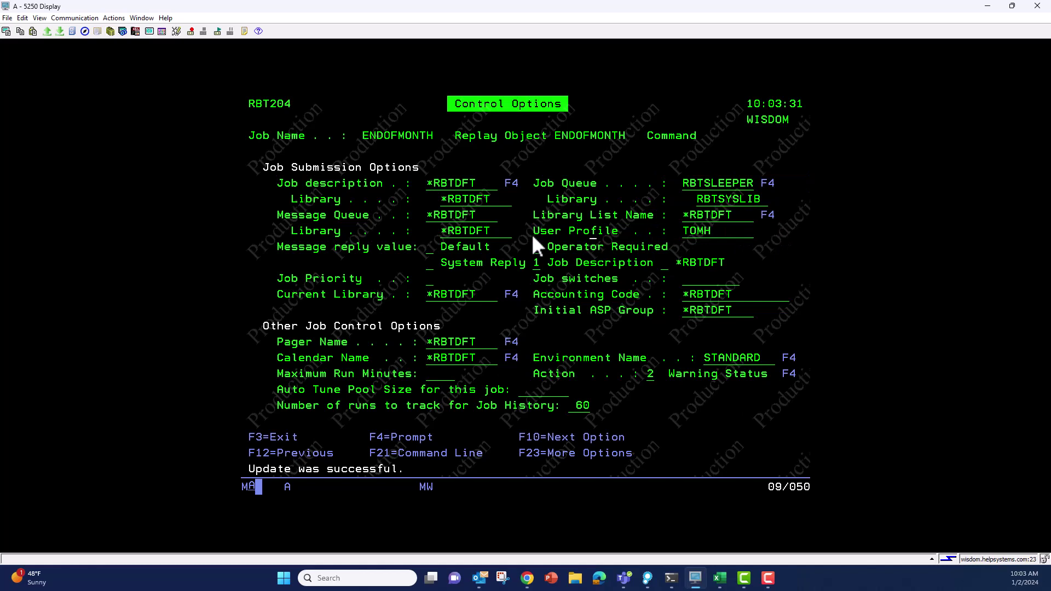
key(F10)
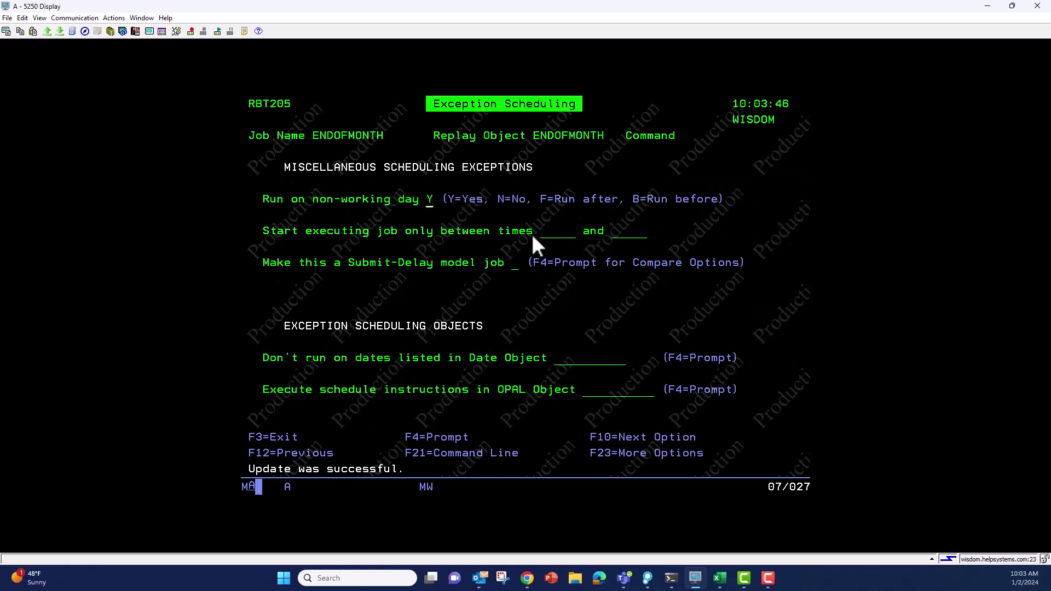
key(F10)
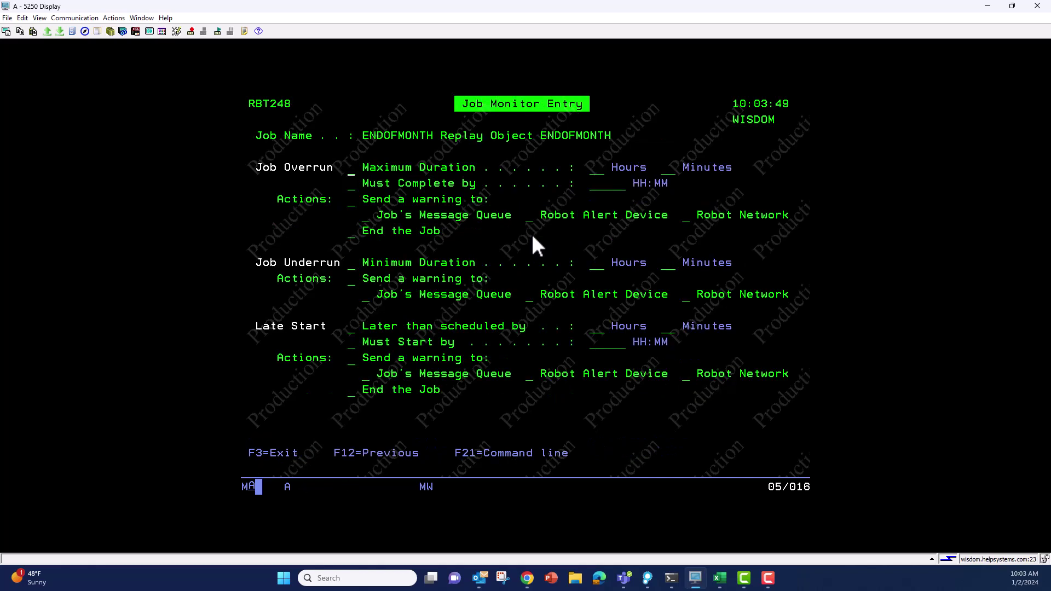
key(Return)
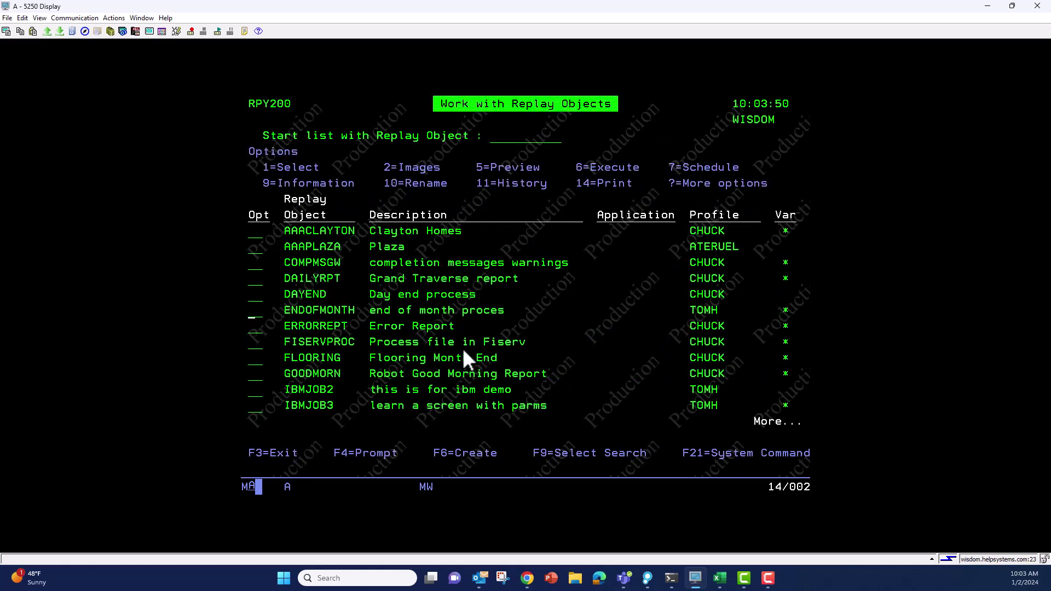
- Leave Robot Replay, open Robot Schedule's Job Schedule List, and position the list at job names starting with END
key(F3)
key(F3)
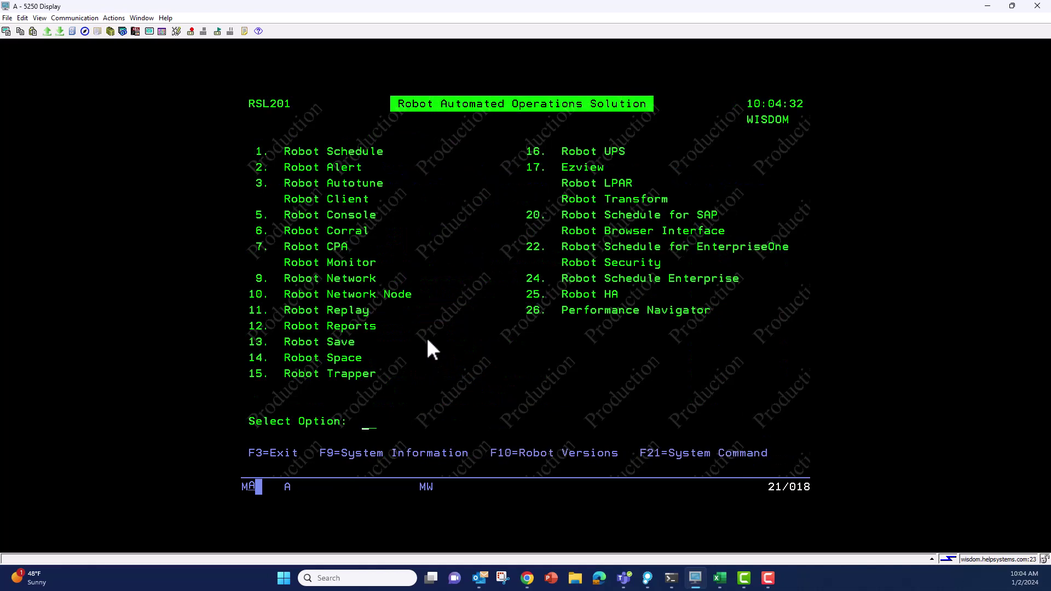
text(1)
key(Return)
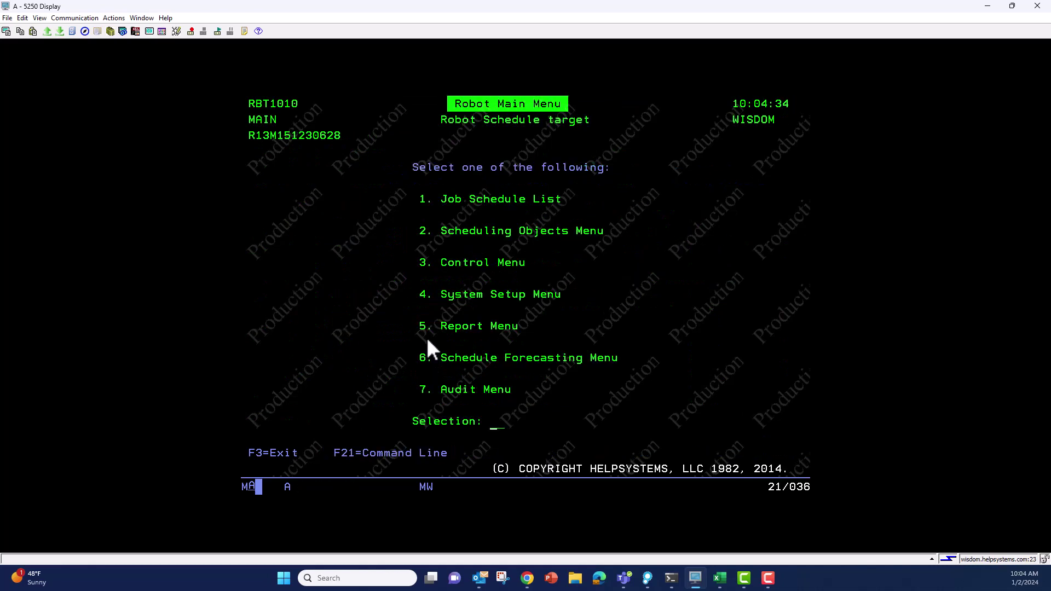
text(1)
key(Return)
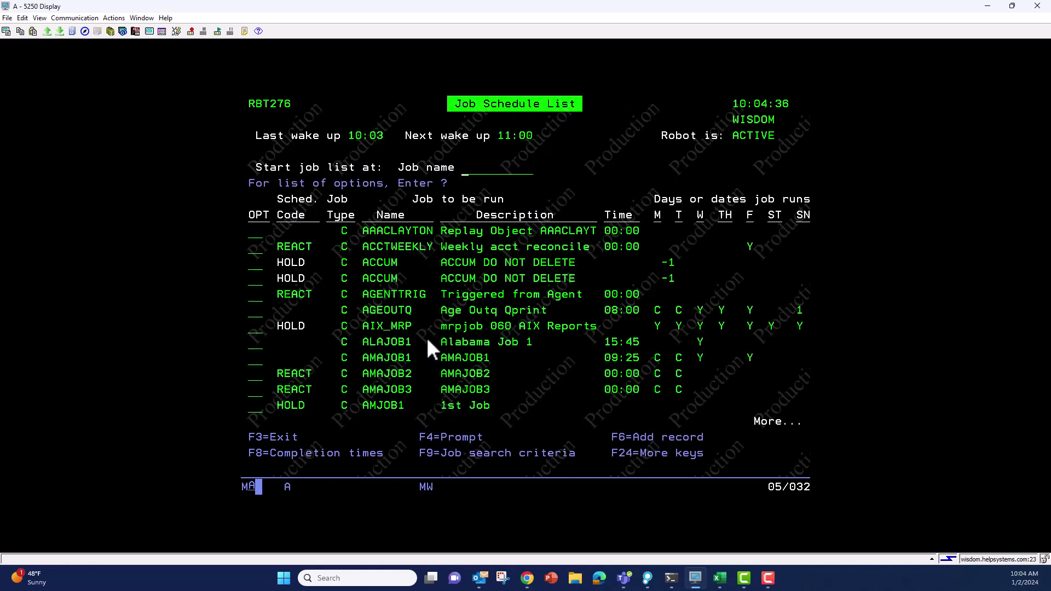
text(END)
key(Return)
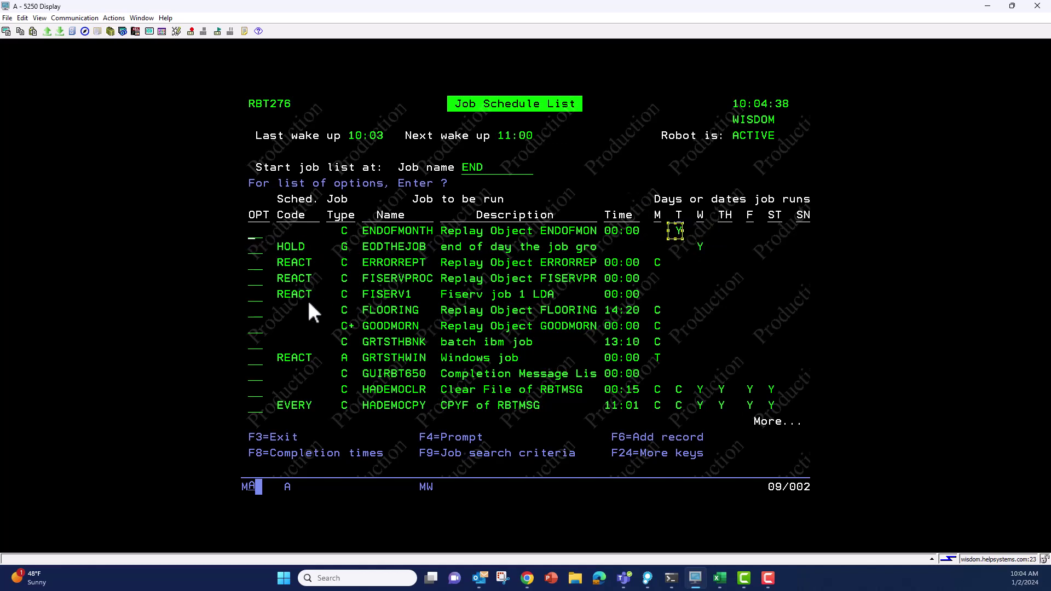
- Set the ENDOFMONTH job's run time to 10:05, save it, and return to the Job Schedule List
text(1)
key(Return)
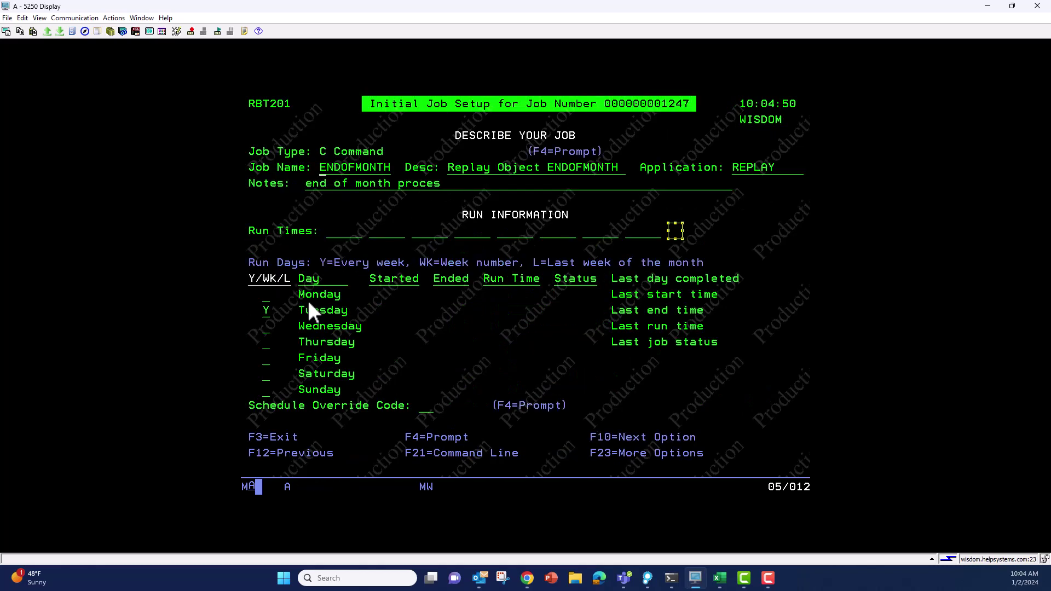
key(Tab)
key(Tab)
text(10 05)
key(Return)
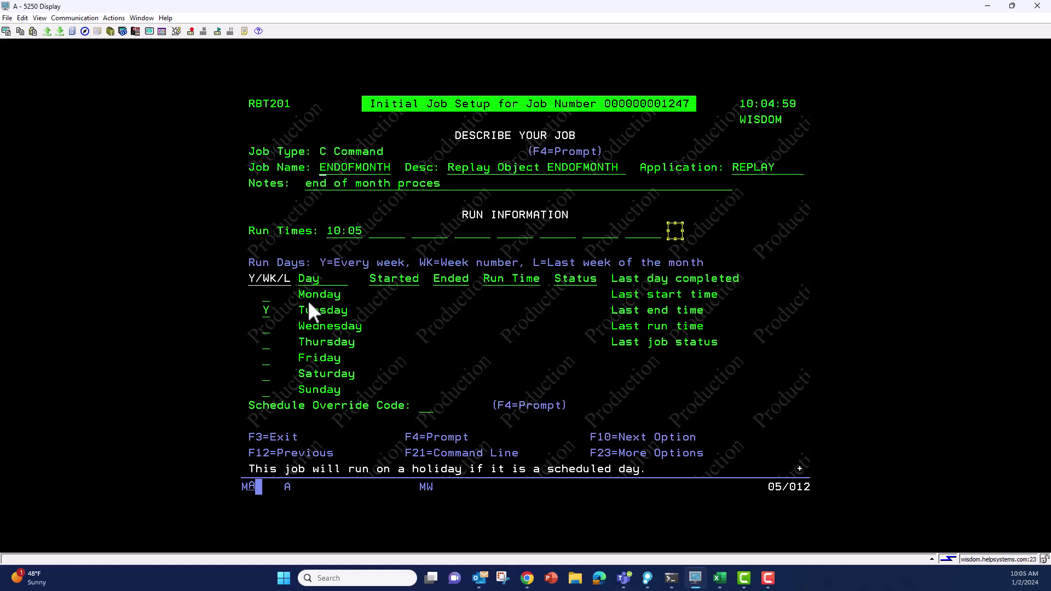
key(Return)
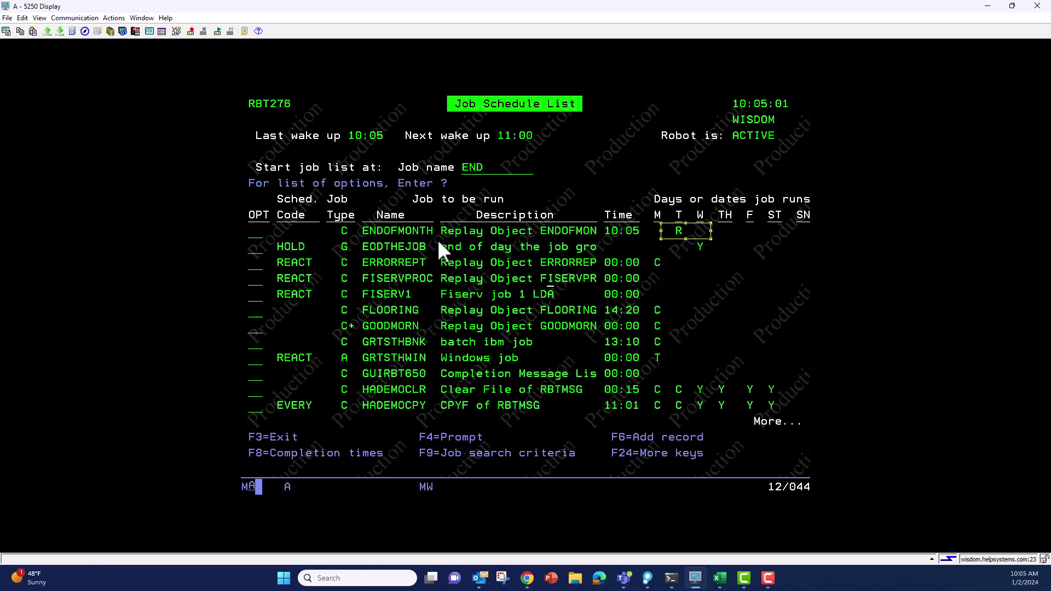
- Go to the option field of the ENDOFMONTH job in the Job Schedule List
click(252, 237)
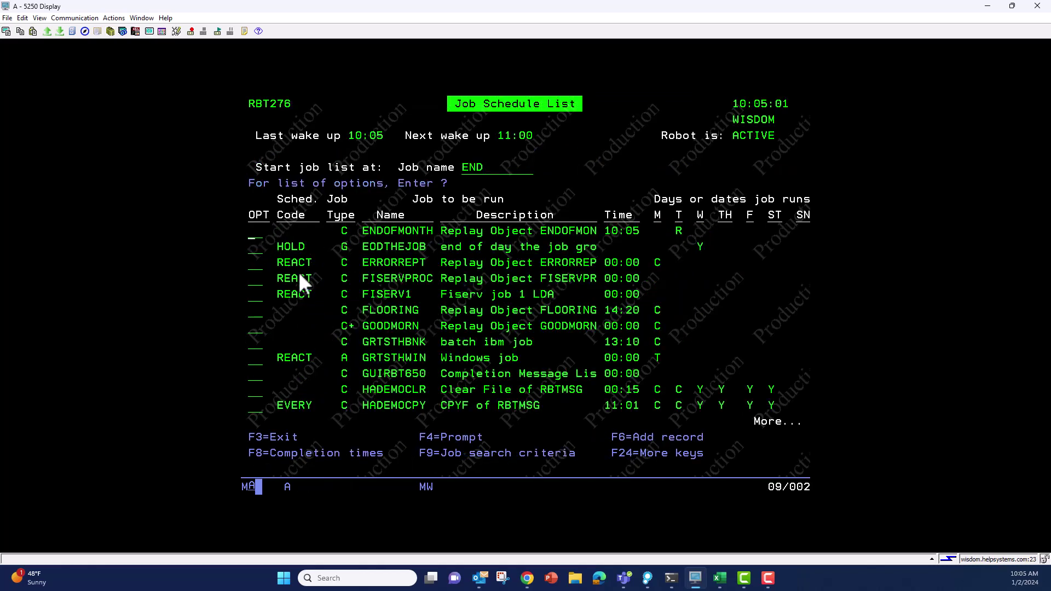